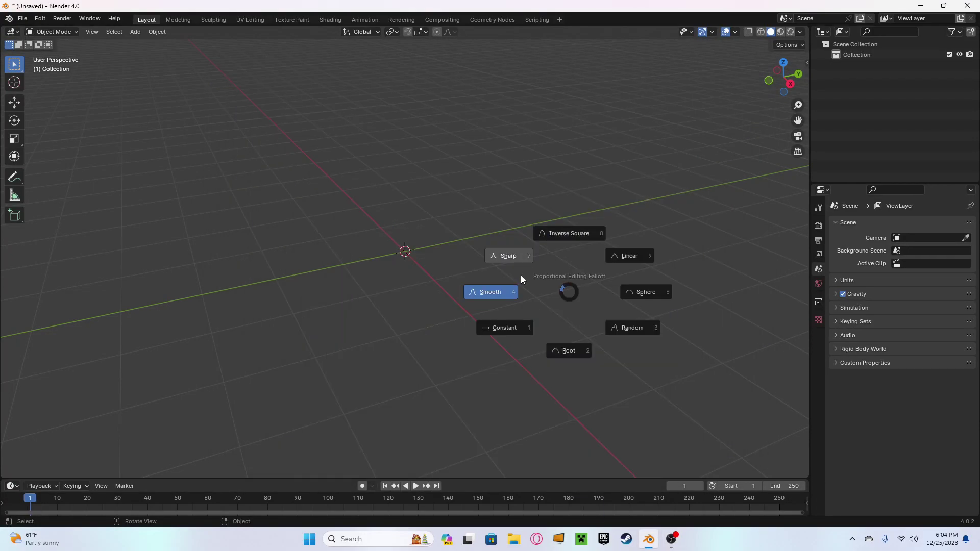
Step: Quit Blender after a last look at the empty grid and launch Opera GX
left_click(495, 287)
mouse_move(355, 258)
middle_mouse_down()
mouse_move(393, 269)
mouse_move(354, 265)
mouse_move(362, 262)
middle_mouse_up()
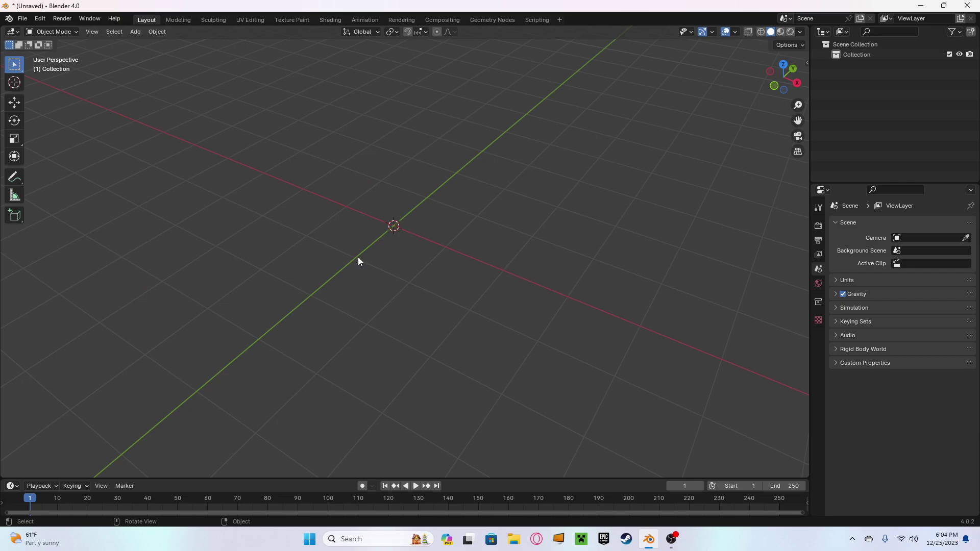
middle_click_drag(358, 261, 391, 257)
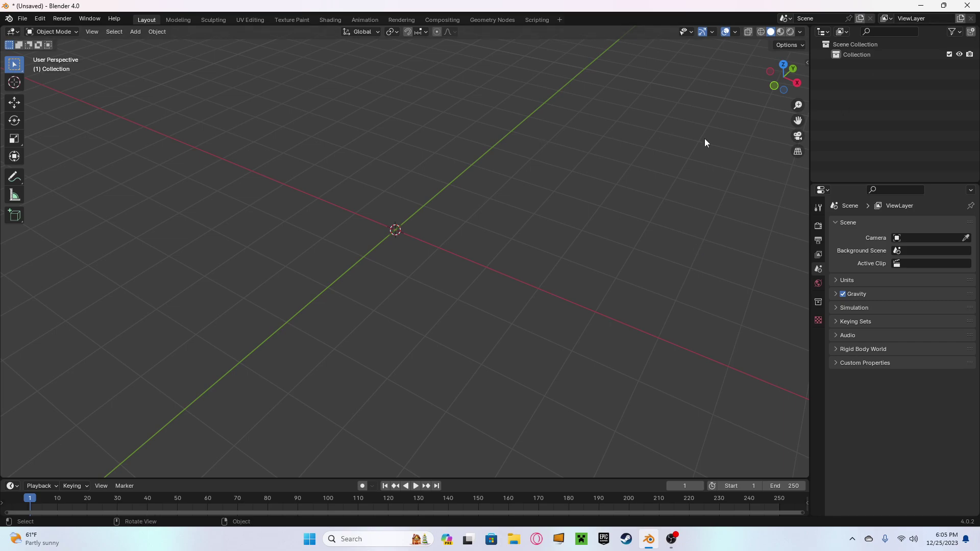
left_click(967, 5)
left_click(565, 280)
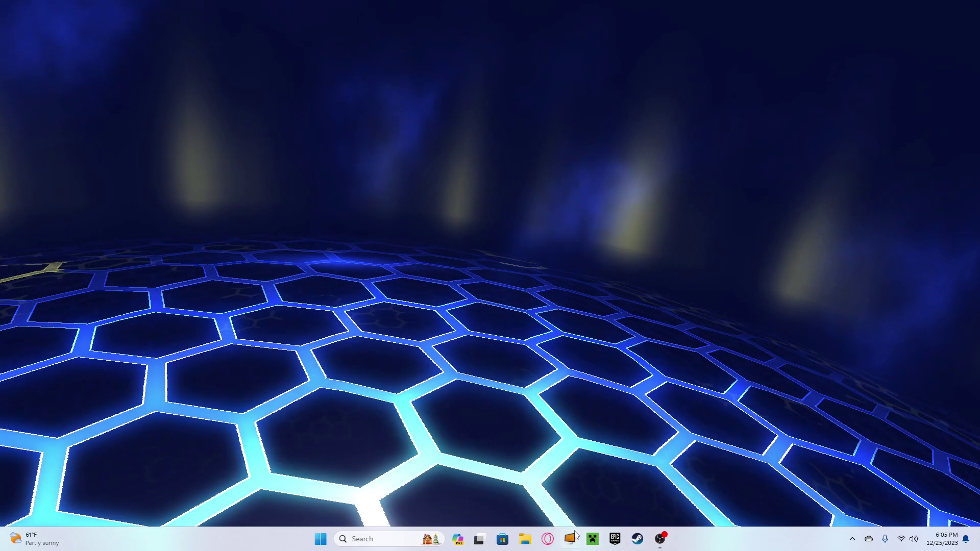
left_click(548, 540)
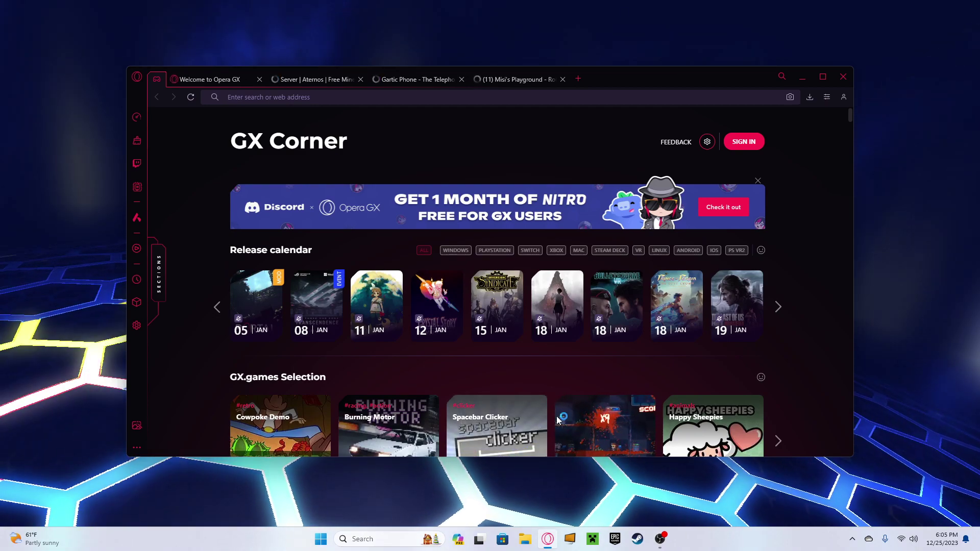
type("zb")
Step: Search the web for blender and land on the blender.org home page
key("BackSpace")
key("BackSpace")
type("blender")
key("Return")
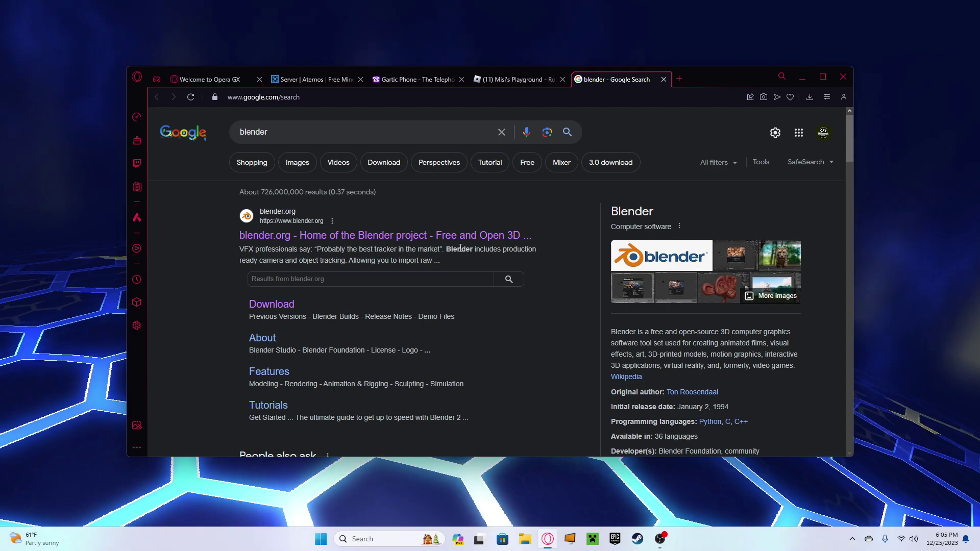
left_click(465, 235)
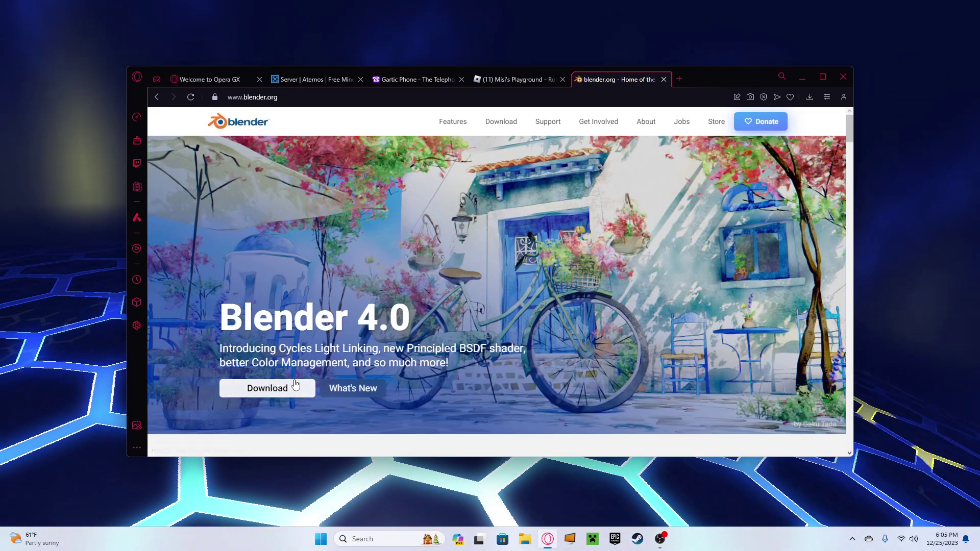
left_click_drag(221, 318, 473, 332)
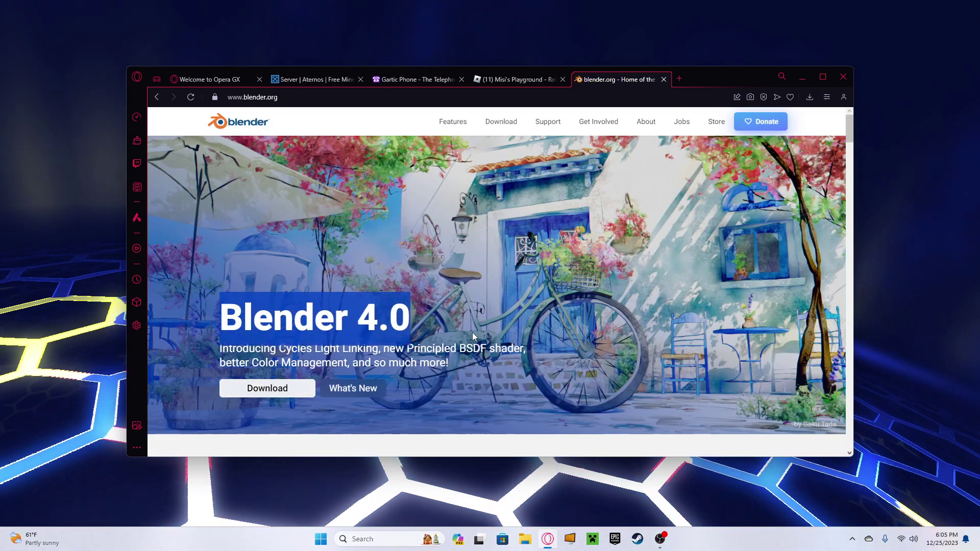
Step: Show the full downloads page and locate the blender-4.0.2-windows-x64.msi installer
left_click(810, 97)
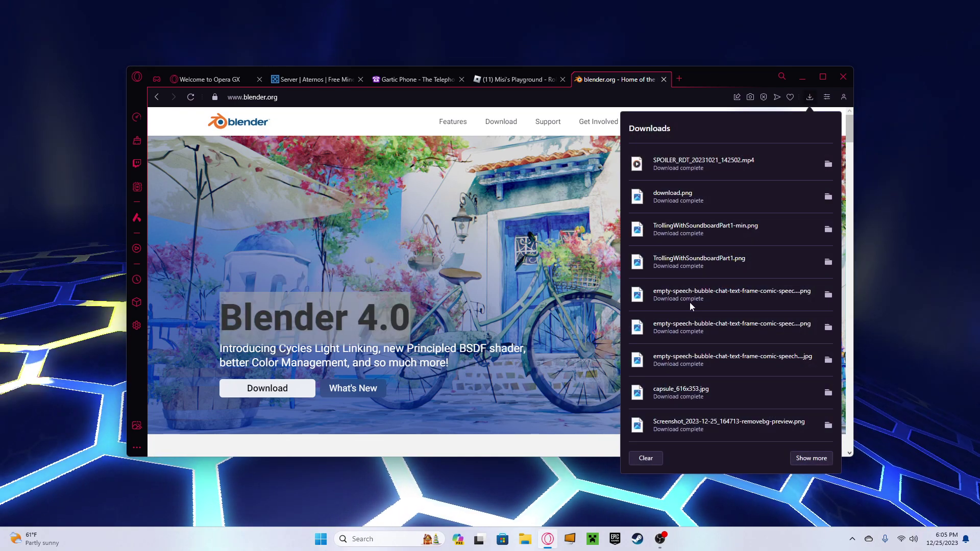
left_click(811, 459)
scroll(487, 295, "down", 5)
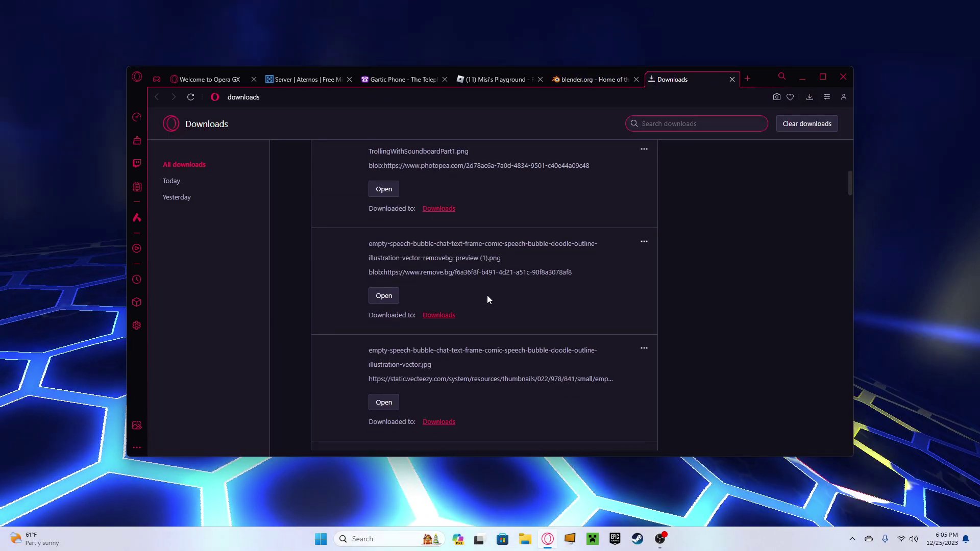
scroll(487, 295, "down", 3)
scroll(487, 295, "down", 4)
scroll(486, 295, "down", 3)
scroll(488, 294, "down", 3)
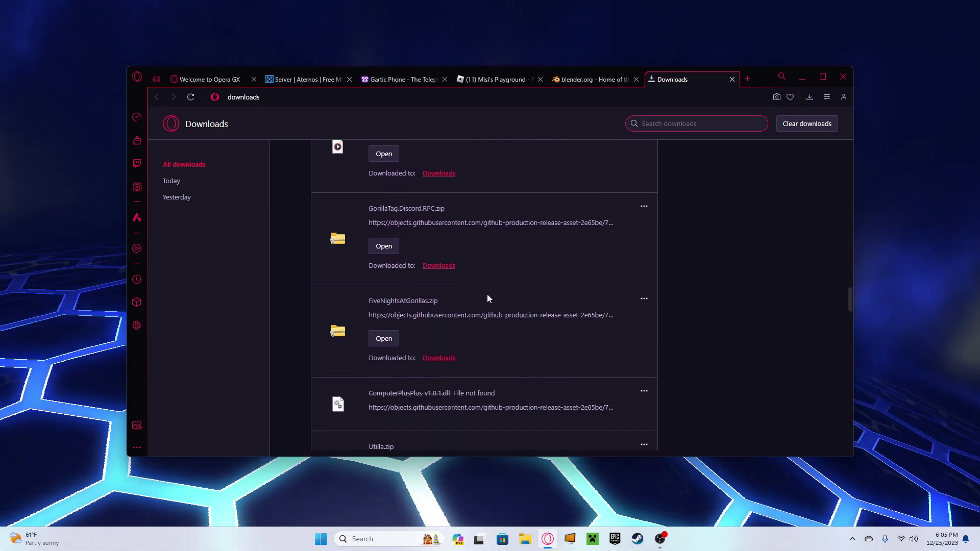
scroll(487, 294, "down", 2)
scroll(487, 294, "down", 3)
scroll(487, 294, "down", 2)
scroll(488, 294, "down", 4)
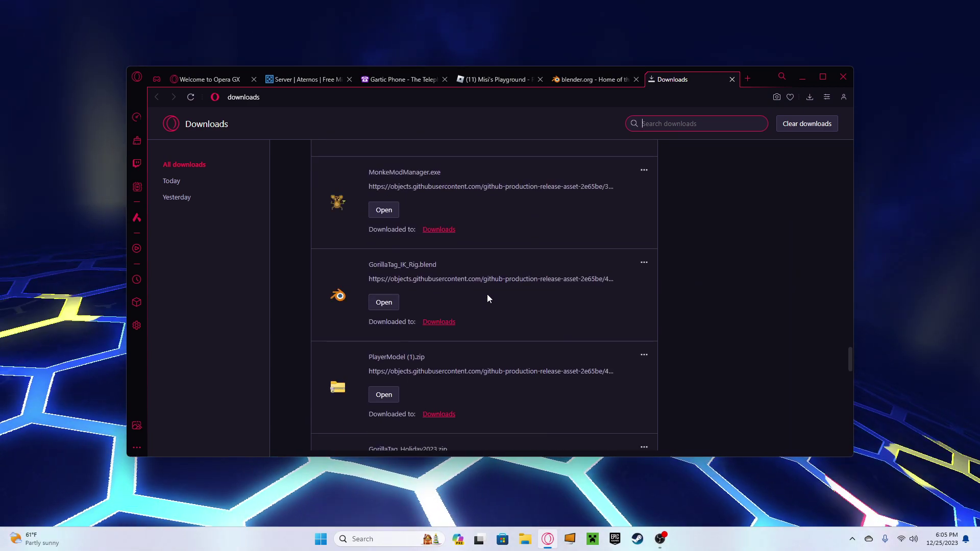
scroll(488, 294, "down", 2)
scroll(487, 294, "down", 4)
scroll(487, 294, "down", 2)
scroll(488, 294, "up", 1)
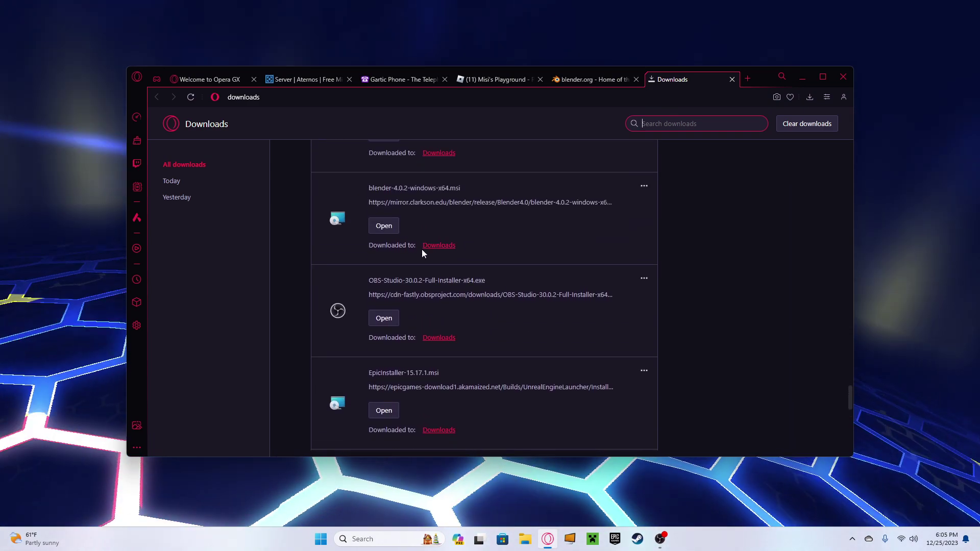
mouse_move(459, 188)
left_mouse_down()
mouse_move(438, 192)
mouse_move(451, 195)
left_mouse_up()
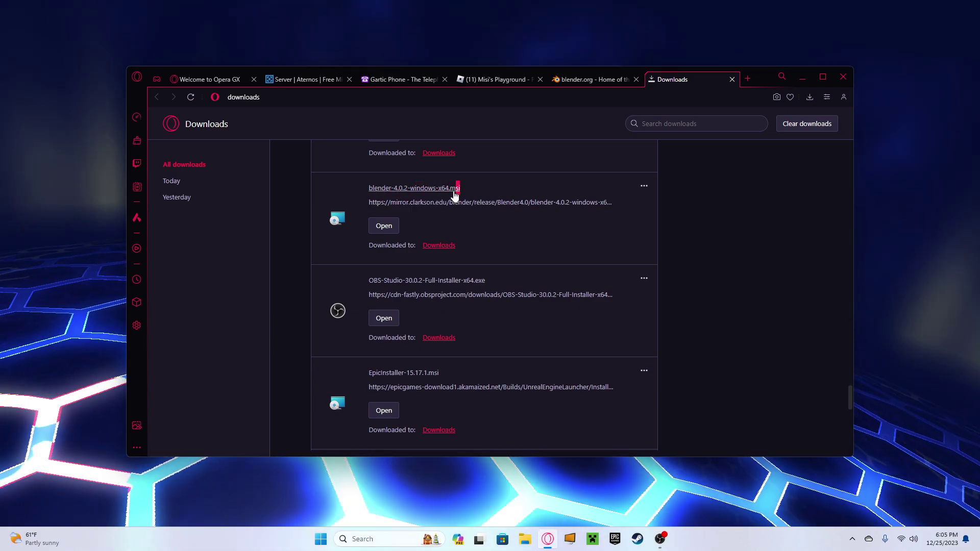
Step: Return to the blender.org tab and glance at the recent downloads list
left_click(593, 78)
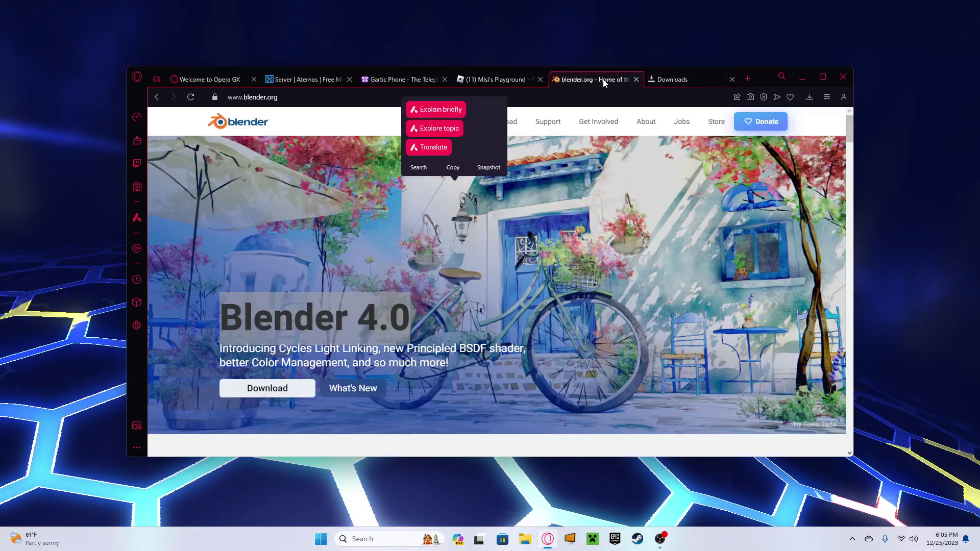
left_click(809, 97)
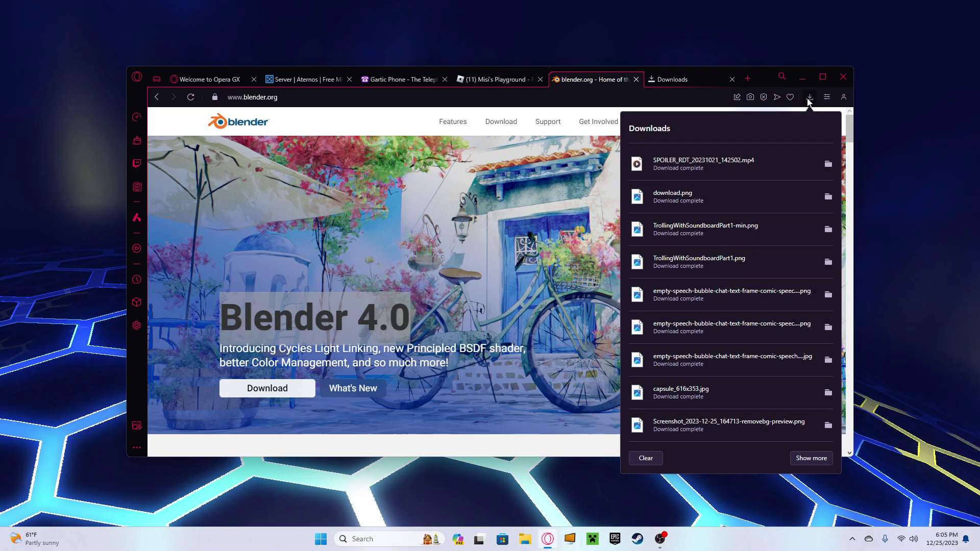
left_click(482, 541)
Step: Launch Blender 4.0 from Windows search and start a new General scene with the default cube
left_click(370, 538)
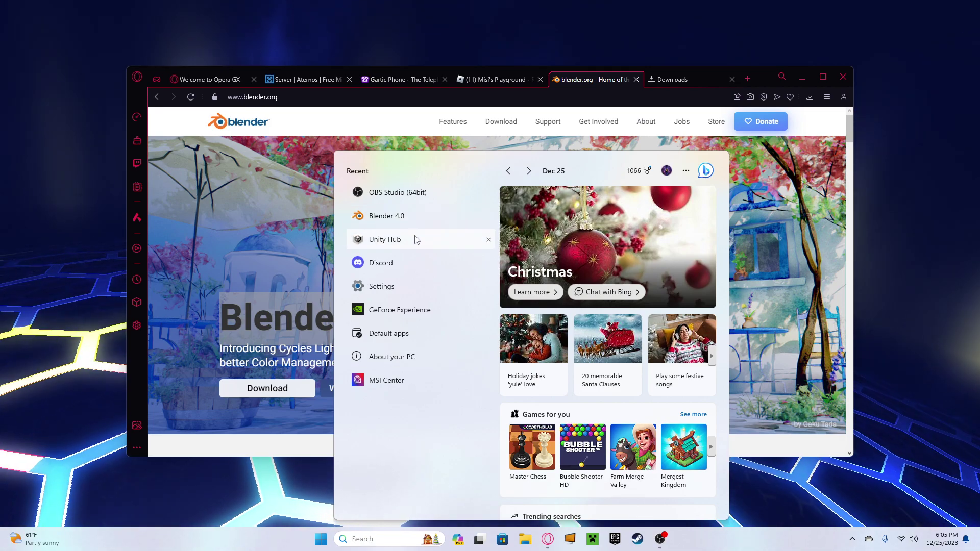
left_click(376, 219)
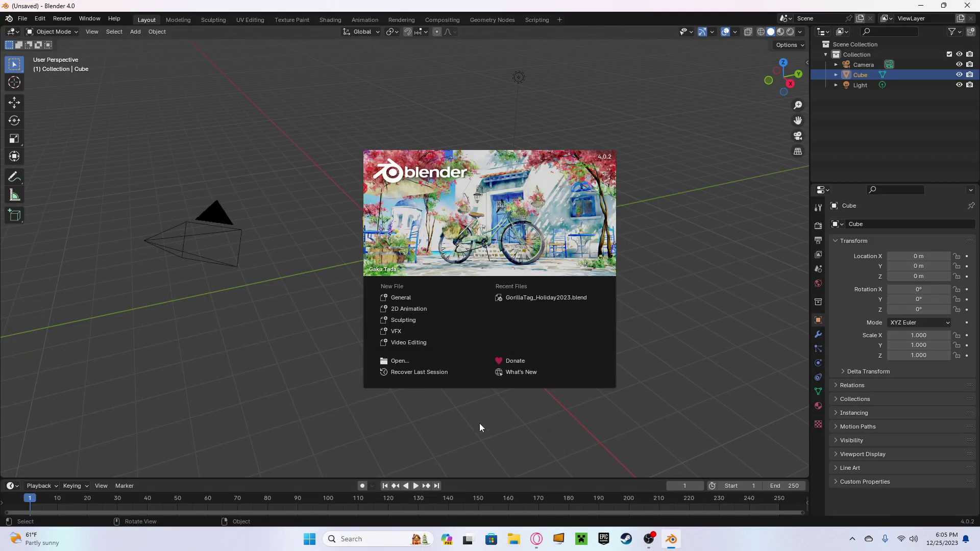
left_click(395, 297)
mouse_move(519, 310)
middle_mouse_down()
mouse_move(234, 322)
mouse_move(422, 318)
mouse_move(490, 328)
middle_mouse_up()
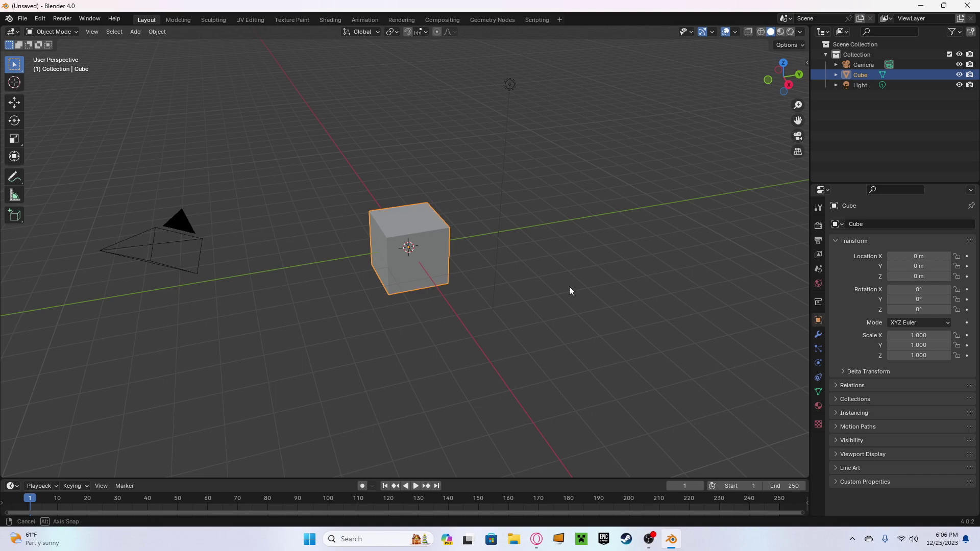
mouse_move(569, 287)
middle_mouse_down()
mouse_move(402, 276)
mouse_move(546, 272)
middle_mouse_up()
scroll(546, 271, "down", 5)
scroll(545, 271, "up", 5)
scroll(547, 271, "up", 5)
scroll(546, 271, "down", 8)
scroll(545, 271, "down", 2)
left_click(40, 18)
left_click(50, 178)
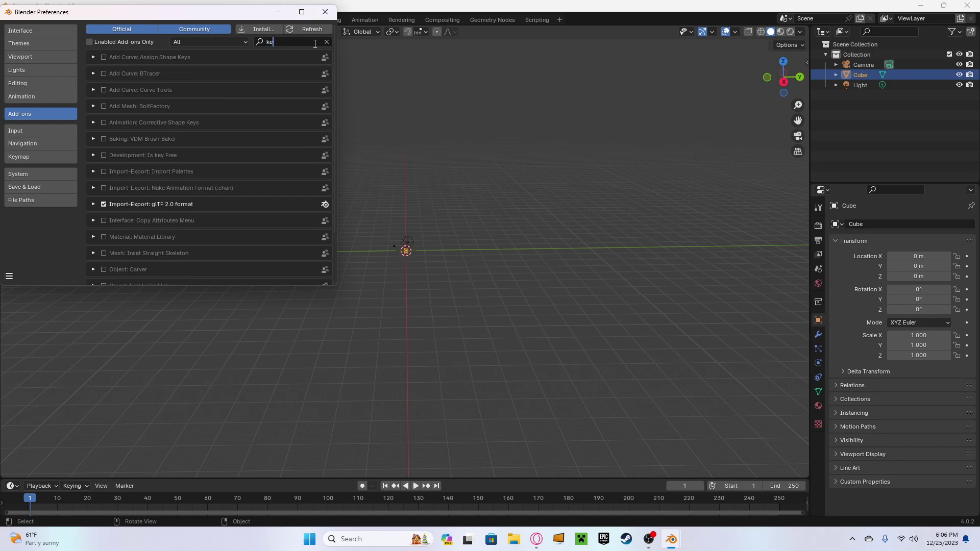
type("key")
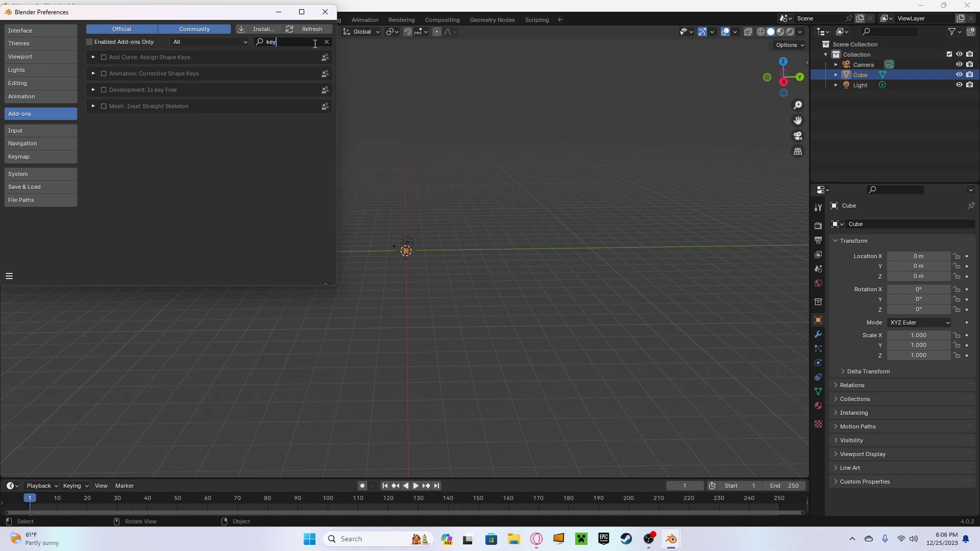
key("BackSpace")
key("BackSpace")
key("BackSpace")
type("disp")
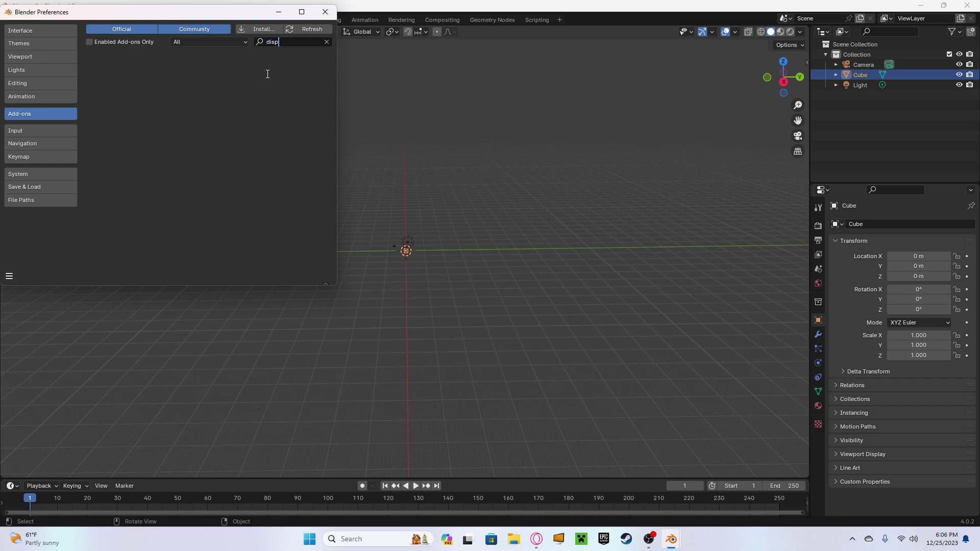
key("BackSpace")
key("BackSpace")
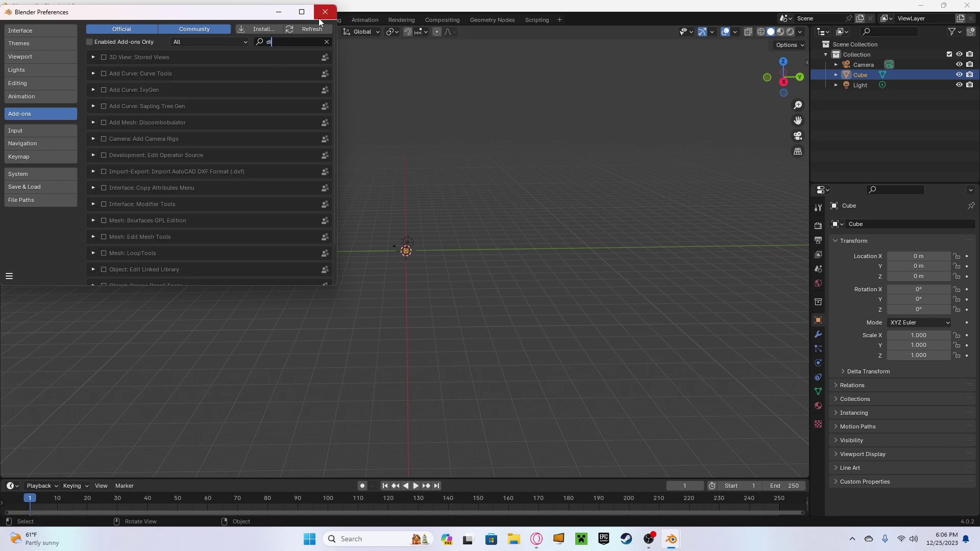
left_click(321, 14)
scroll(489, 218, "up", 4)
Step: Inspect the camera and cube in the viewport without changing them
mouse_move(489, 222)
middle_mouse_down()
mouse_move(152, 215)
mouse_move(541, 205)
mouse_move(425, 210)
mouse_move(409, 222)
middle_mouse_up()
left_click(642, 115)
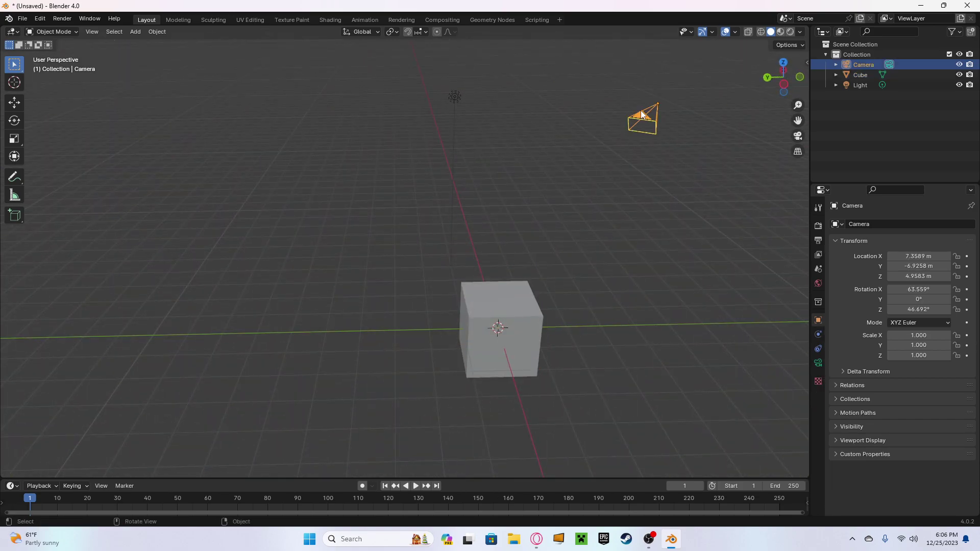
right_click(644, 118)
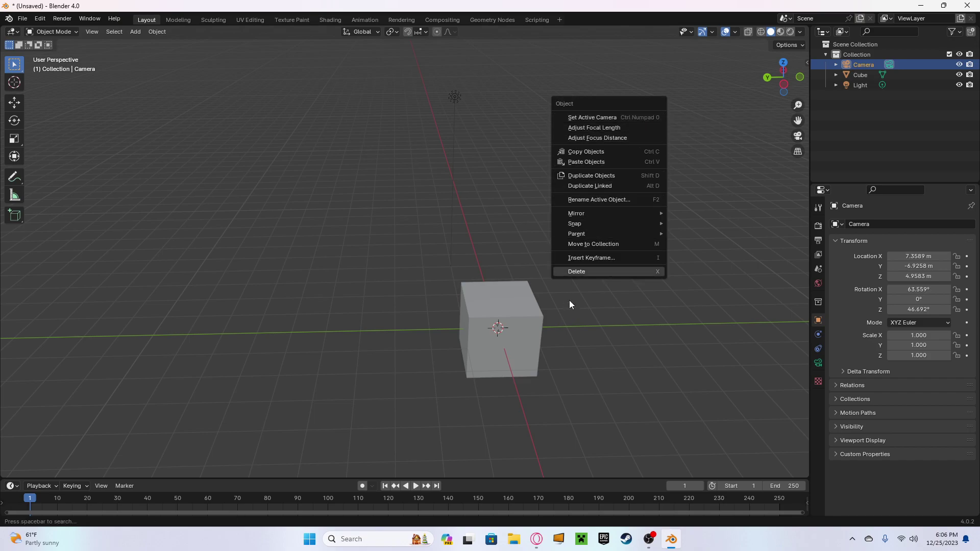
key("Escape")
right_click(470, 313)
left_click(510, 309)
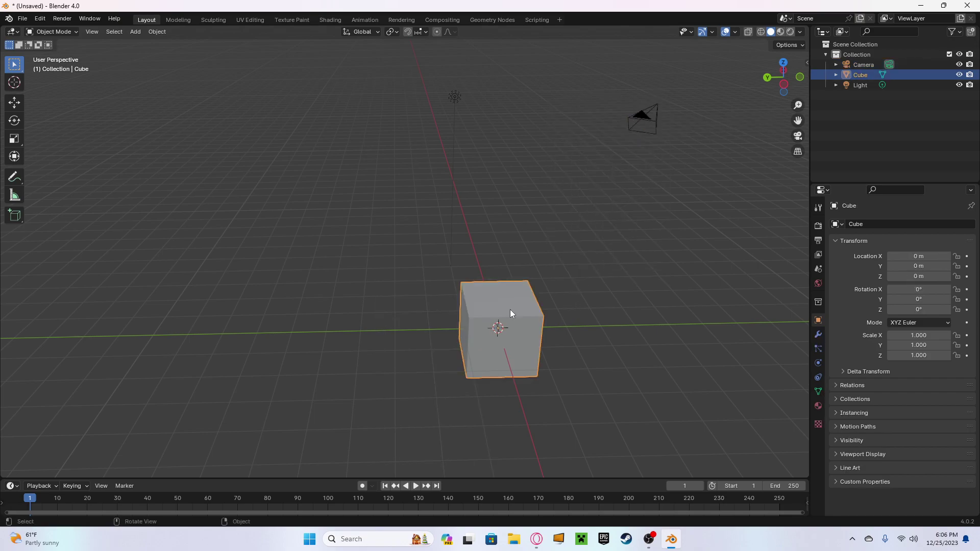
Step: Select the Camera and Light in the Outliner and delete them, leaving only the cube
left_click(856, 62)
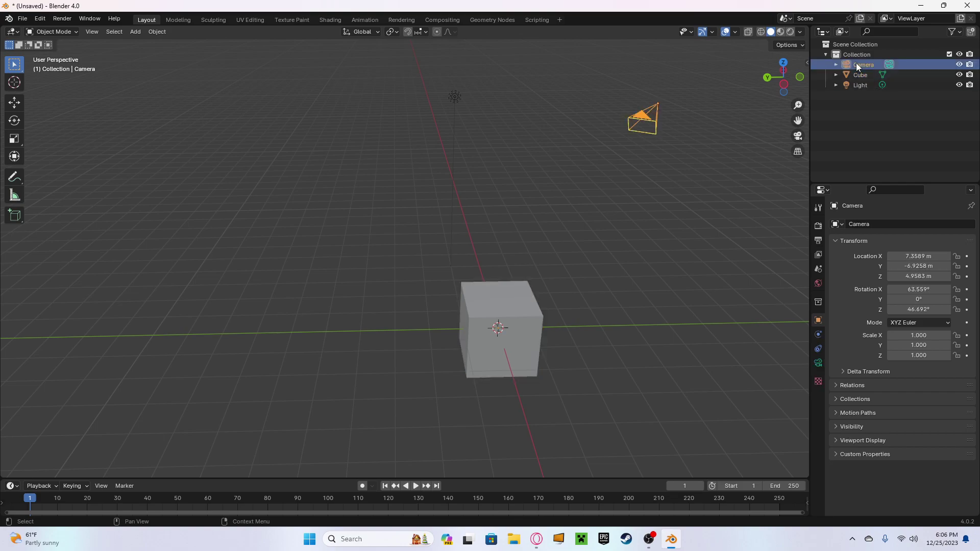
left_click(859, 75)
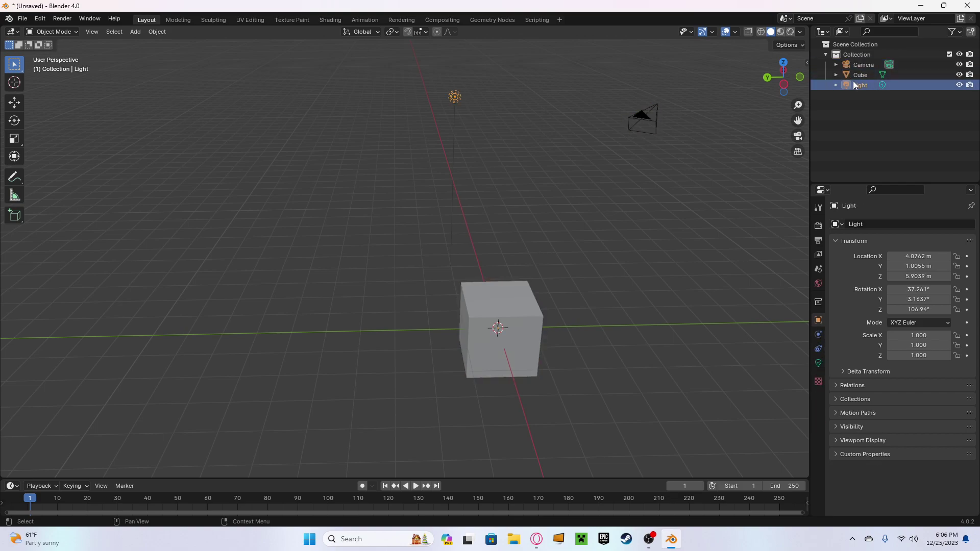
left_click(854, 77)
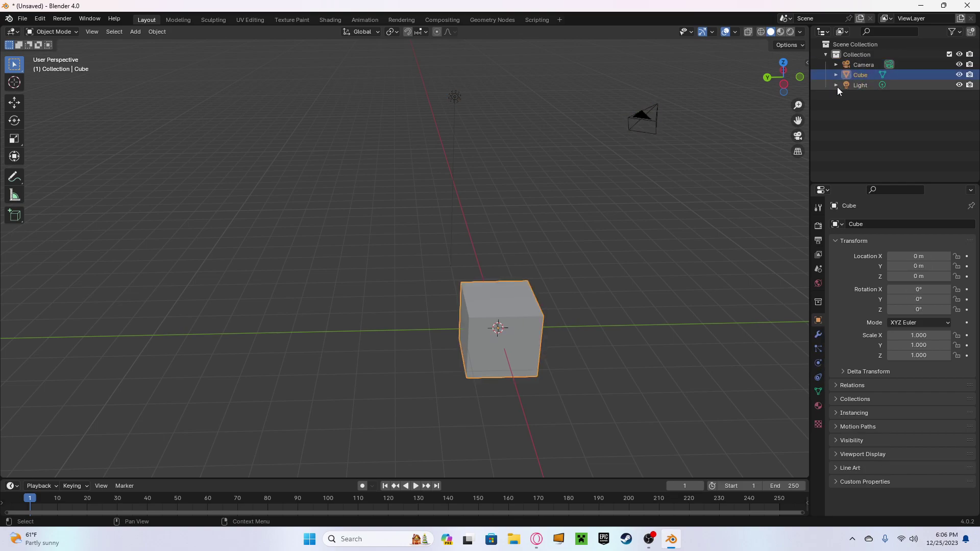
left_click(849, 67)
key("Delete")
key("Delete")
mouse_move(595, 176)
middle_mouse_down()
mouse_move(465, 151)
mouse_move(494, 175)
mouse_move(439, 290)
middle_mouse_up()
Step: Rotate the cube about -77° around the Z axis
left_click(439, 290)
mouse_move(647, 150)
middle_mouse_down()
mouse_move(508, 154)
mouse_move(673, 145)
mouse_move(545, 157)
mouse_move(762, 125)
middle_mouse_up()
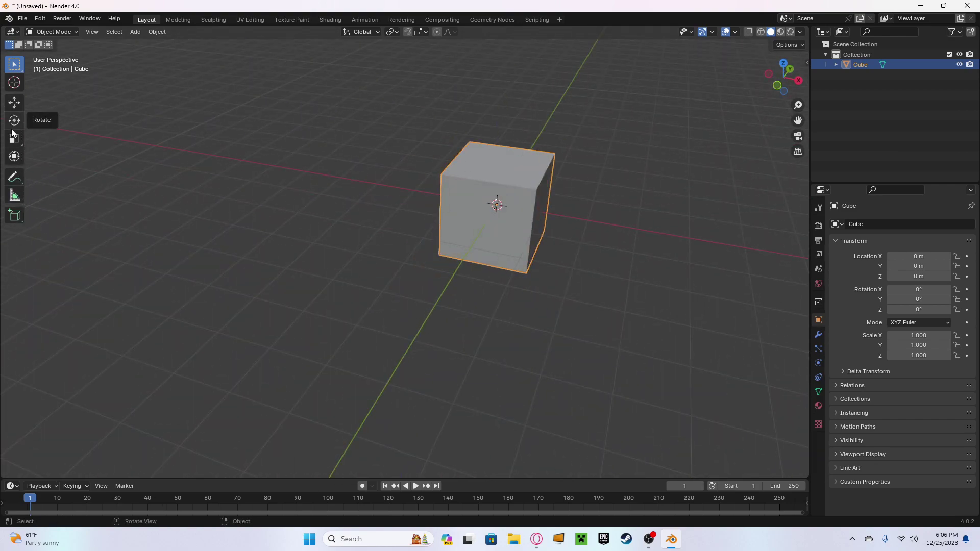
left_click(15, 157)
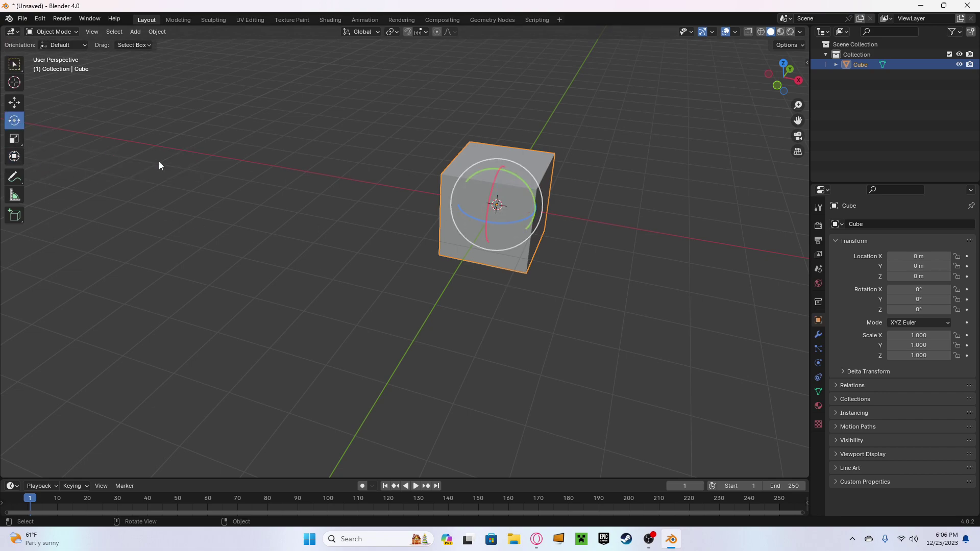
left_click_drag(499, 222, 4, 187)
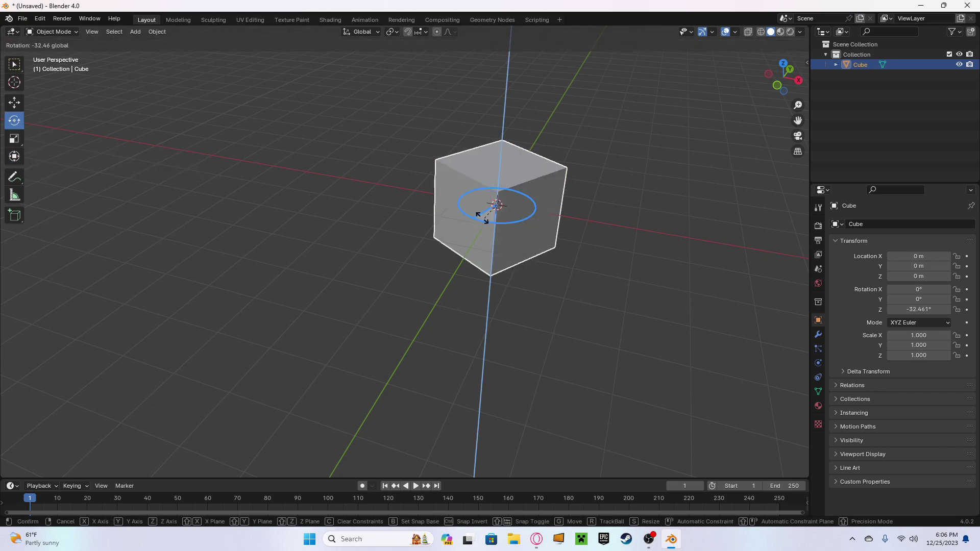
Step: Scale the cube into a long slab (X 2.047, Y 7.804) and move it up above the grid
left_click(15, 139)
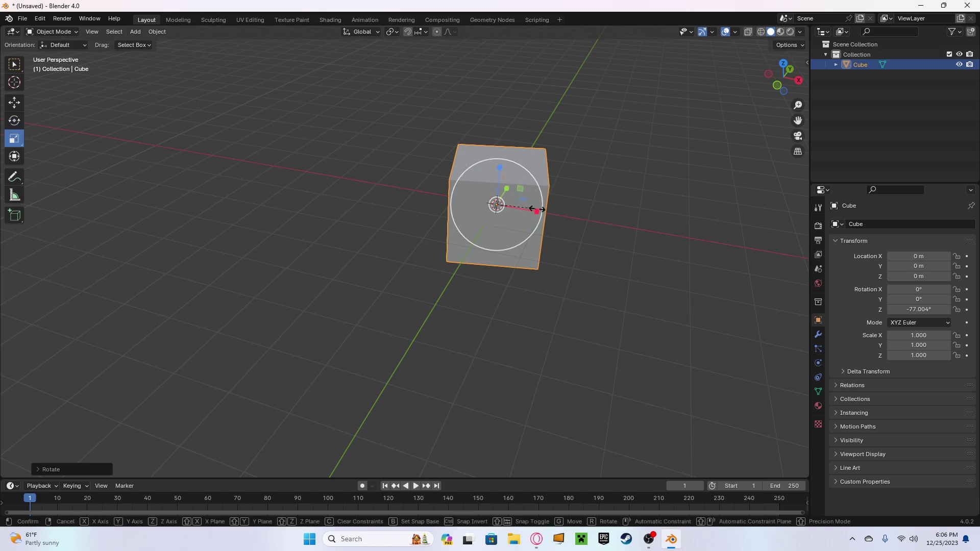
left_click_drag(537, 213, 798, 260)
left_click(14, 103)
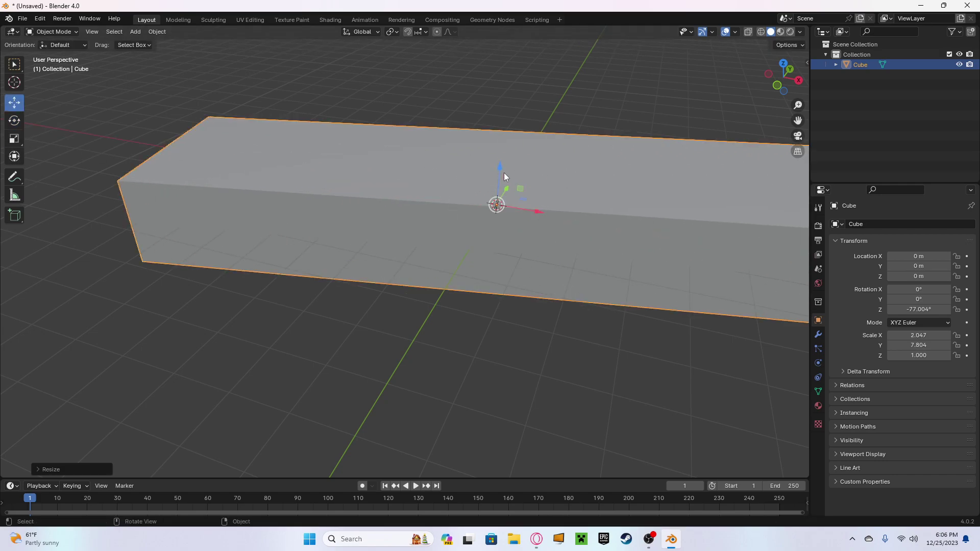
left_click_drag(500, 169, 435, 455)
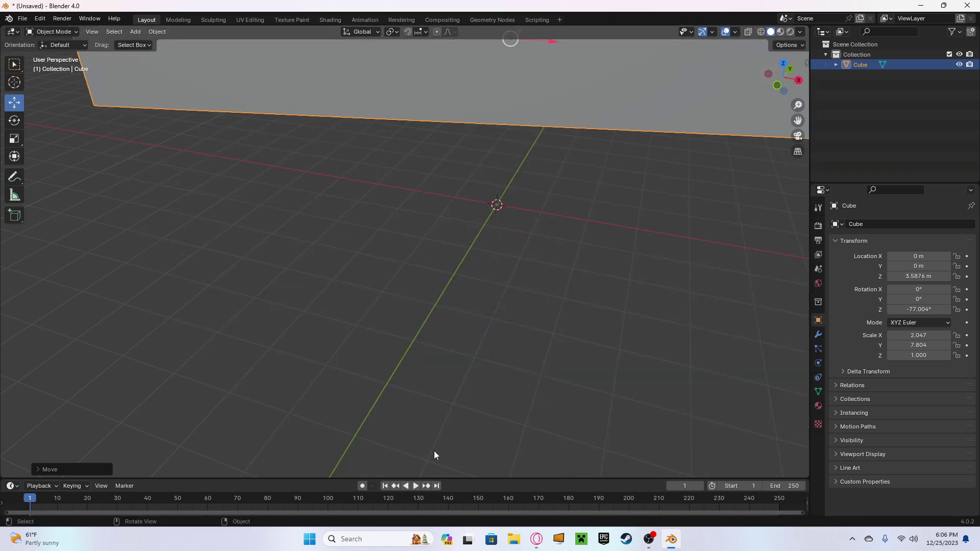
Step: Delete the slab and add a fresh cube at the origin
key("Delete")
left_click(135, 31)
mouse_move(150, 43)
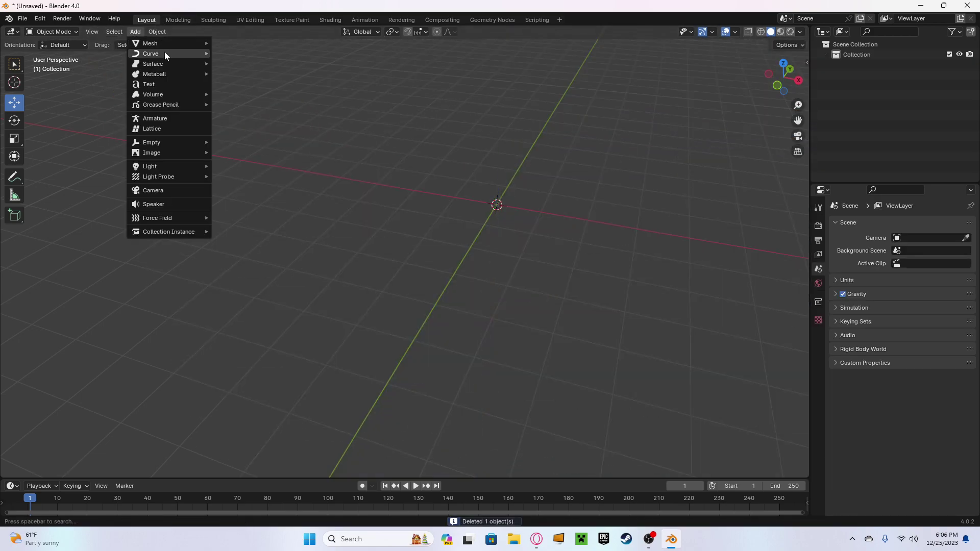
left_click(234, 55)
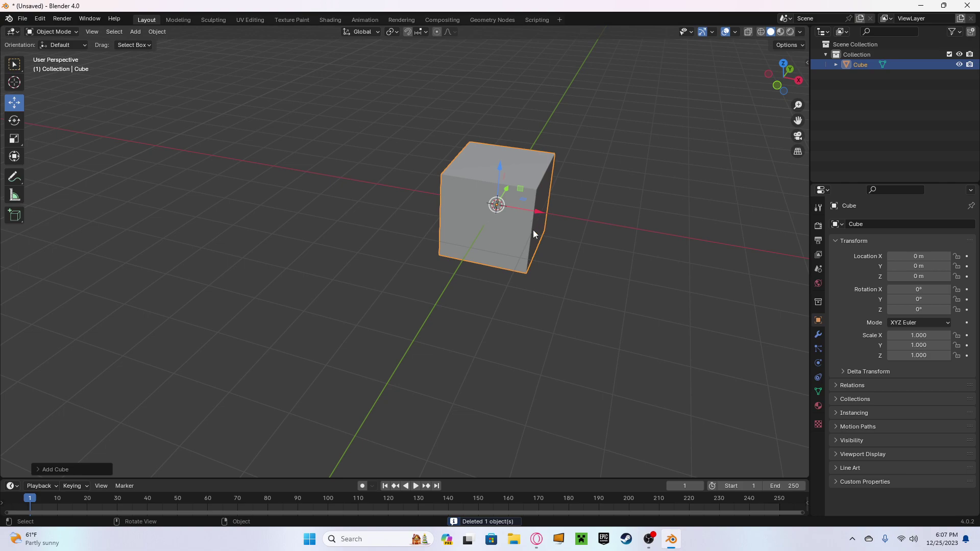
Step: Scale the new cube to about 4.316 along X into a long bar
left_click(13, 138)
left_click_drag(536, 211, 697, 348)
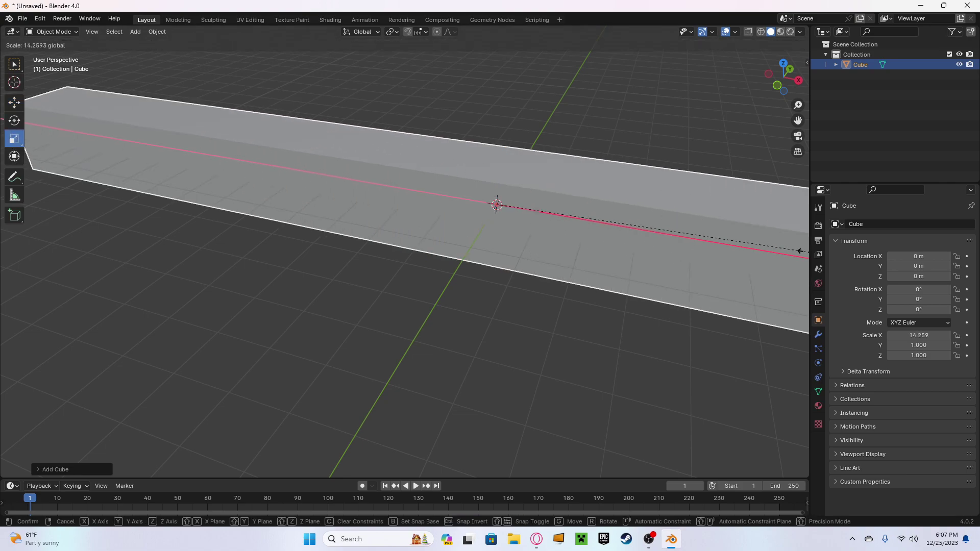
left_click(818, 335)
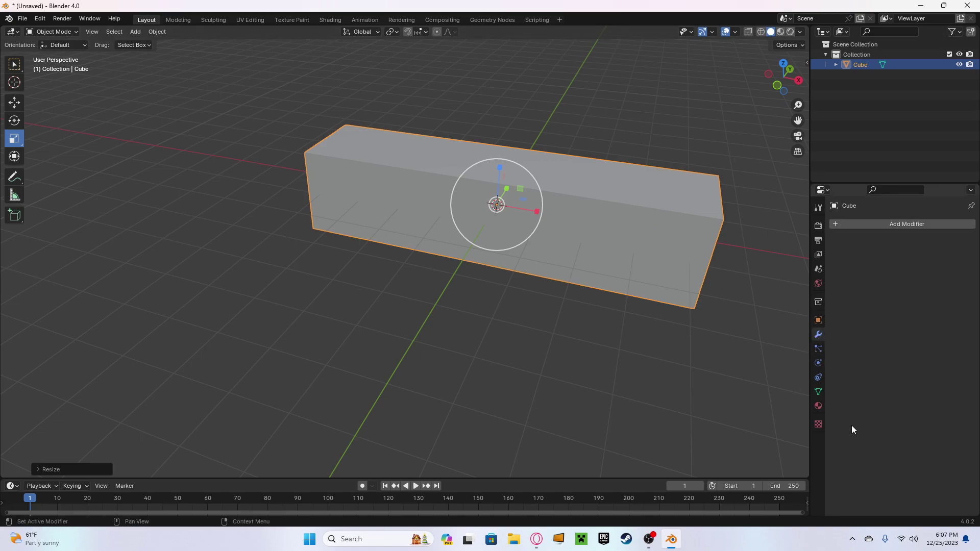
left_click(819, 321)
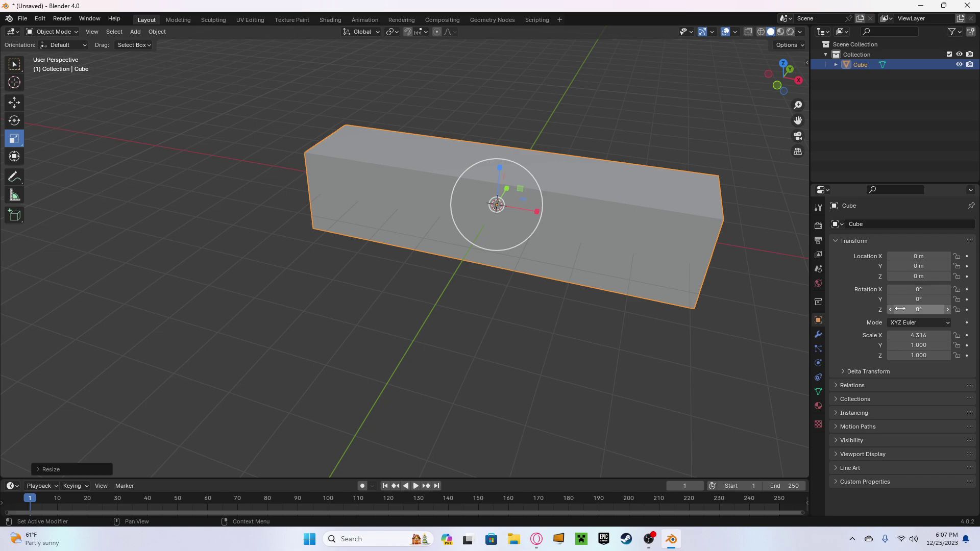
Step: Add a Subdivision Surface modifier to the bar by searching 'subd'
left_click(818, 335)
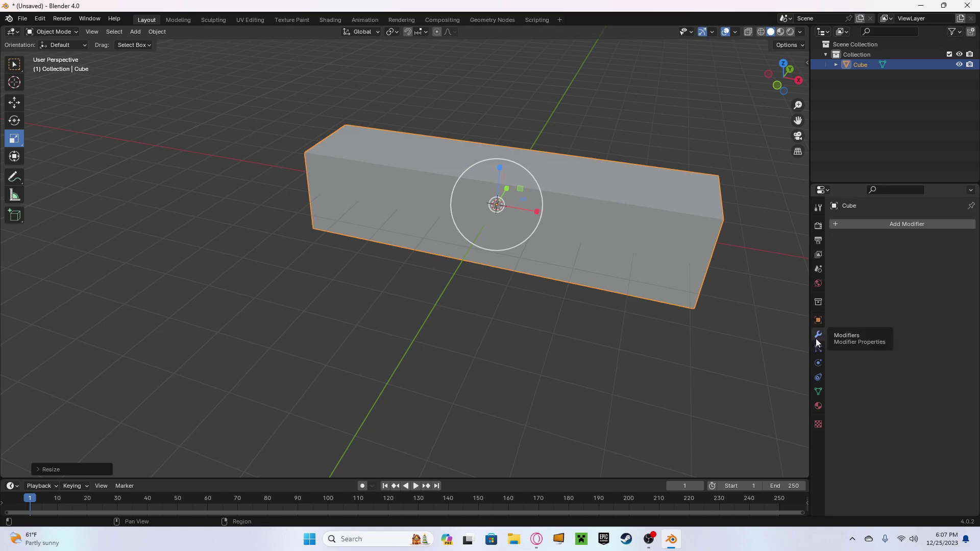
left_click(907, 224)
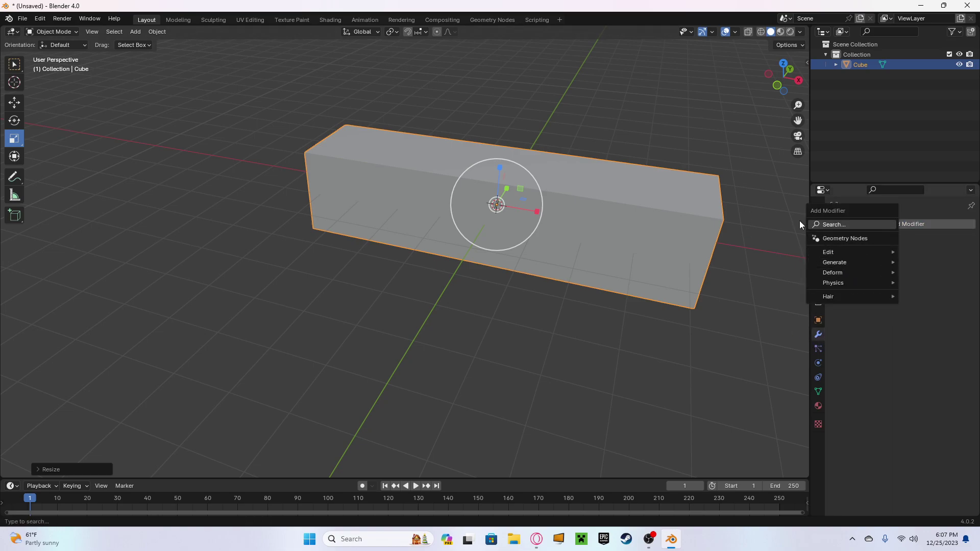
left_click(814, 337)
left_click(863, 222)
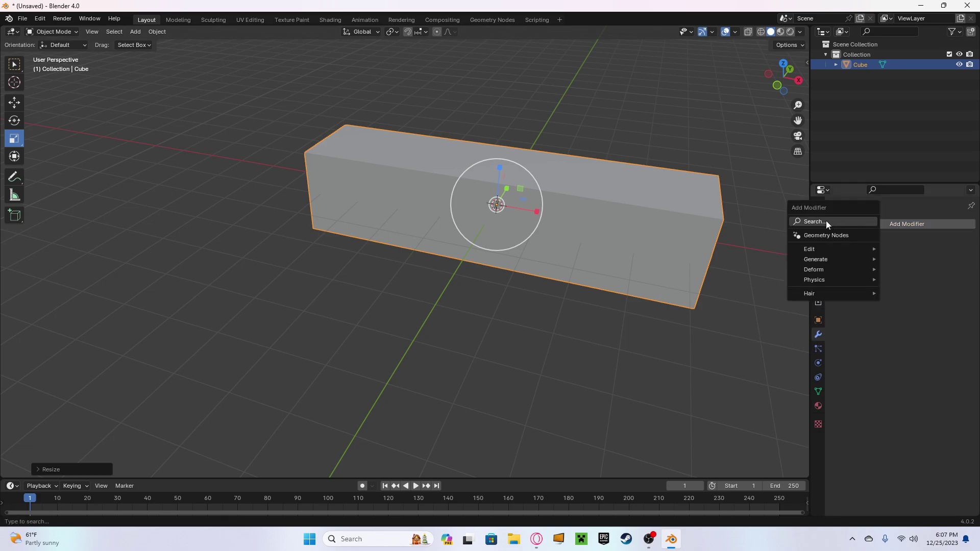
left_click(834, 224)
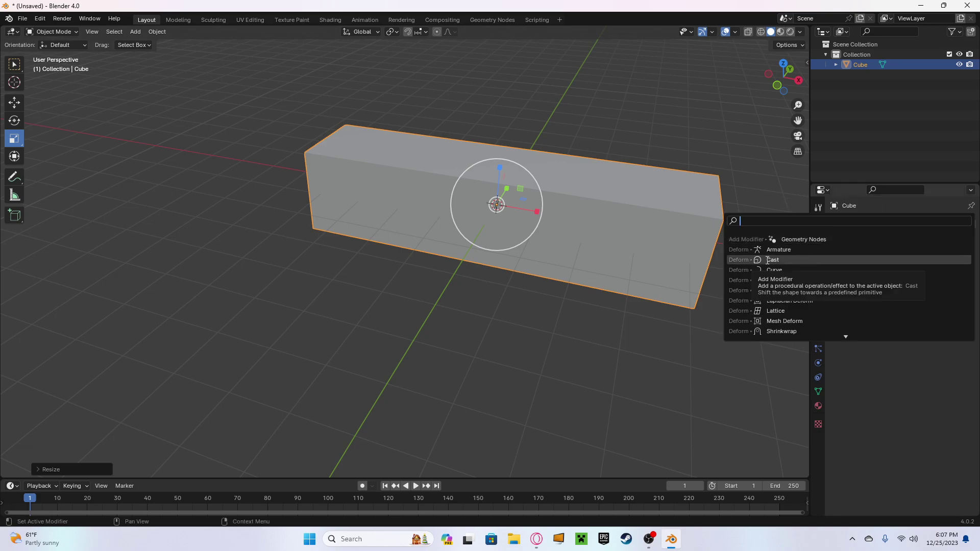
type("subd")
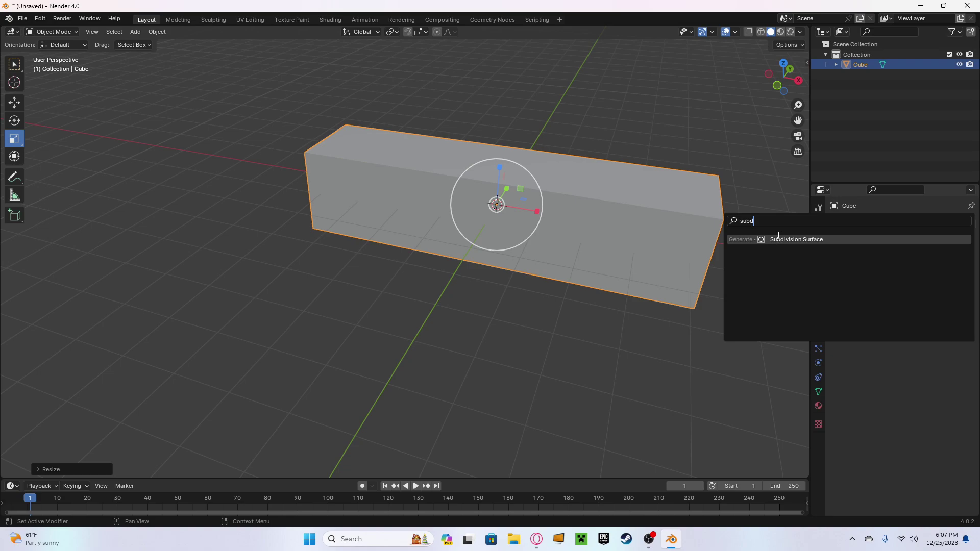
key("Return")
Step: Raise the modifier's viewport level to 2 and inspect the smoothed block
middle_click_drag(549, 254, 394, 251)
scroll(395, 250, "up", 3)
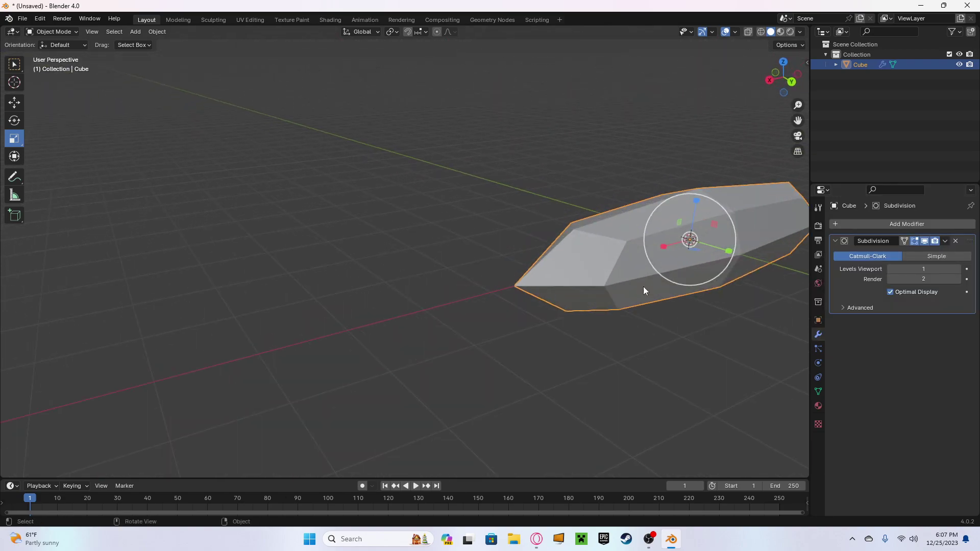
left_click(959, 269)
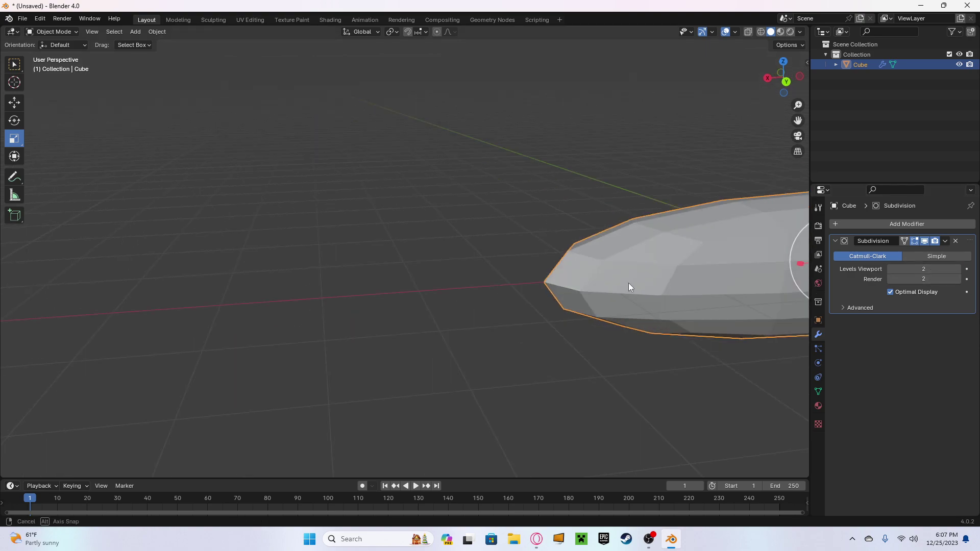
mouse_move(628, 282)
middle_mouse_down()
mouse_move(529, 280)
mouse_move(405, 255)
mouse_move(701, 279)
mouse_move(29, 278)
mouse_move(790, 284)
mouse_move(491, 275)
middle_mouse_up()
scroll(529, 280, "down", 3)
Step: Add a Solidify modifier and apply it to the mesh
key("ctrl+a")
left_click(822, 225)
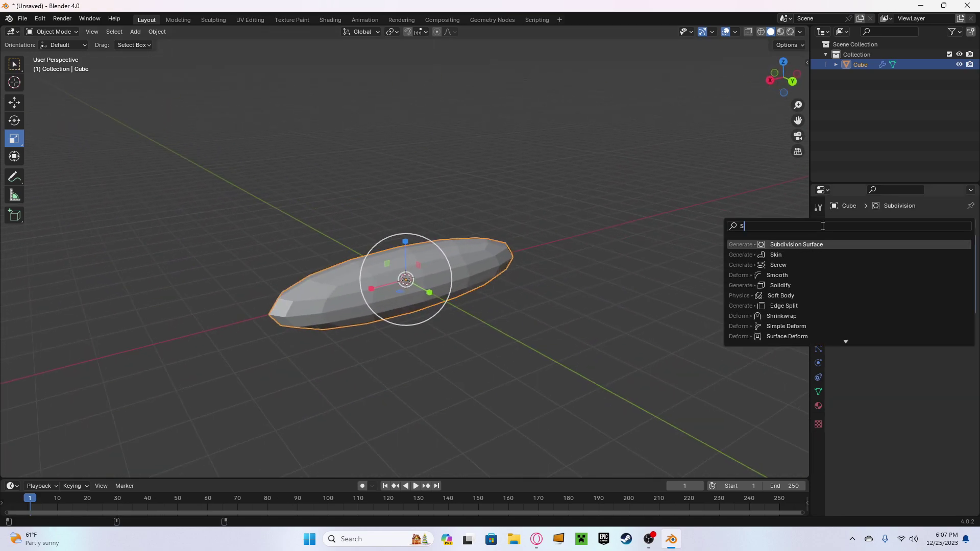
type("Soldif")
key("Return")
mouse_move(536, 275)
middle_mouse_down()
mouse_move(620, 231)
mouse_move(766, 292)
middle_mouse_up()
left_click(904, 362)
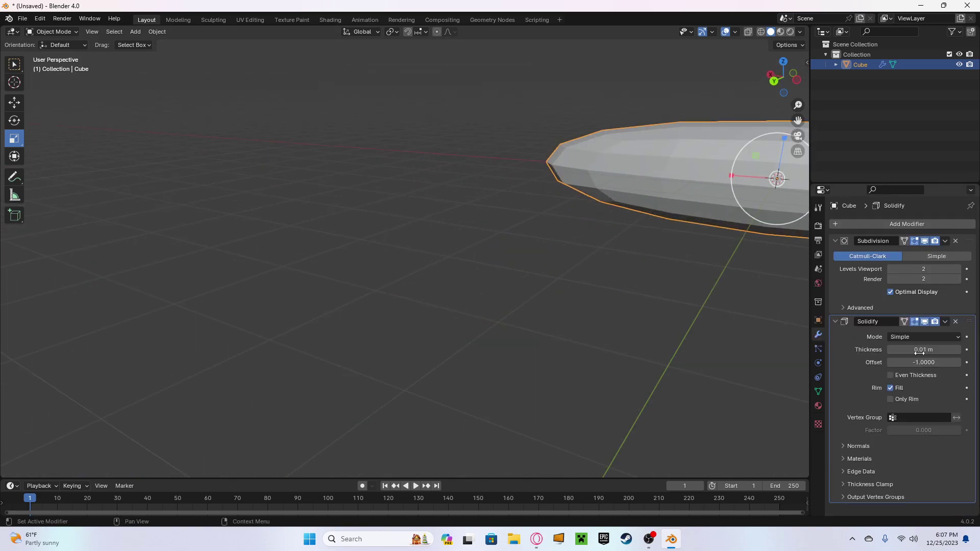
left_click(945, 335)
left_click(911, 348)
Step: Remove the Subdivision modifier and bring the blocky bar back into view
mouse_move(574, 221)
middle_mouse_down()
mouse_move(739, 214)
mouse_move(736, 227)
mouse_move(596, 237)
middle_mouse_up()
left_click(955, 241)
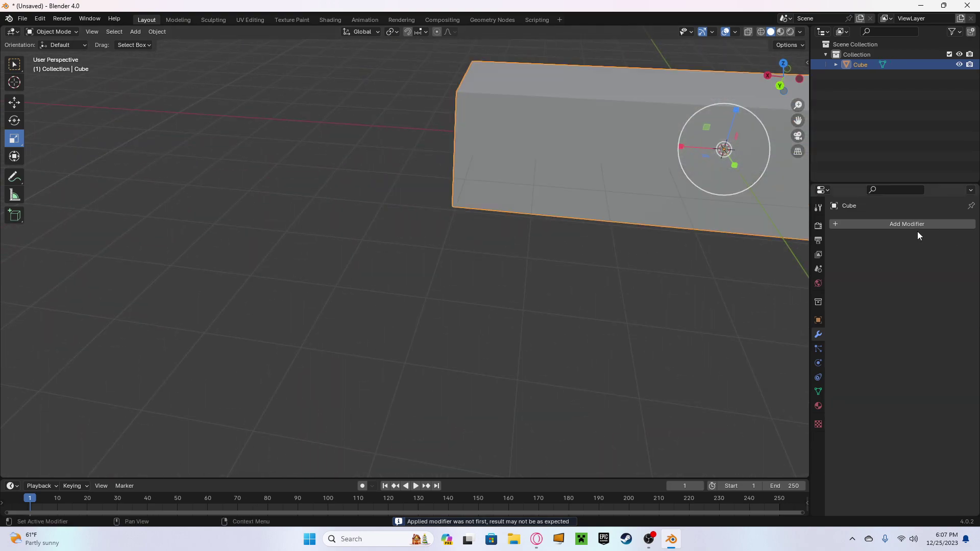
mouse_move(679, 208)
middle_mouse_down()
mouse_move(537, 184)
mouse_move(519, 168)
mouse_move(455, 195)
mouse_move(648, 245)
middle_mouse_up()
left_click(710, 254)
middle_click_drag(710, 254, 528, 253)
Step: Scale the bar three times in succession into a very long thin beam
key("s")
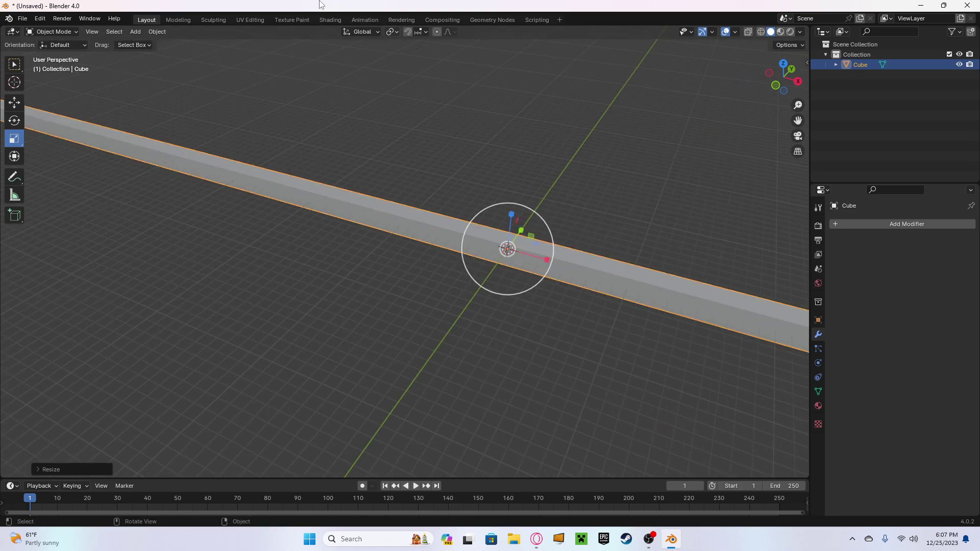
left_click(406, 319)
key("Home")
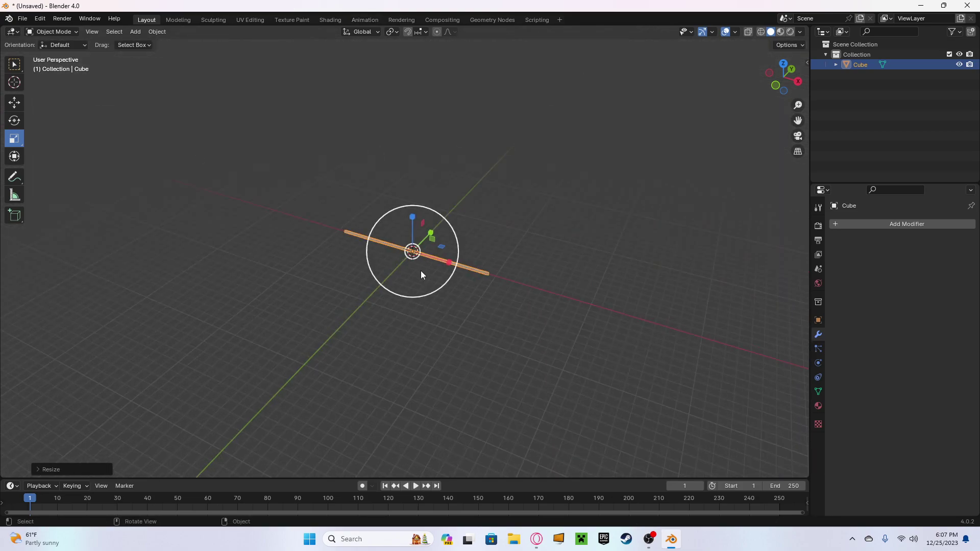
scroll(444, 262, "up", 4)
middle_click_drag(240, 468, 85, 290)
key("s")
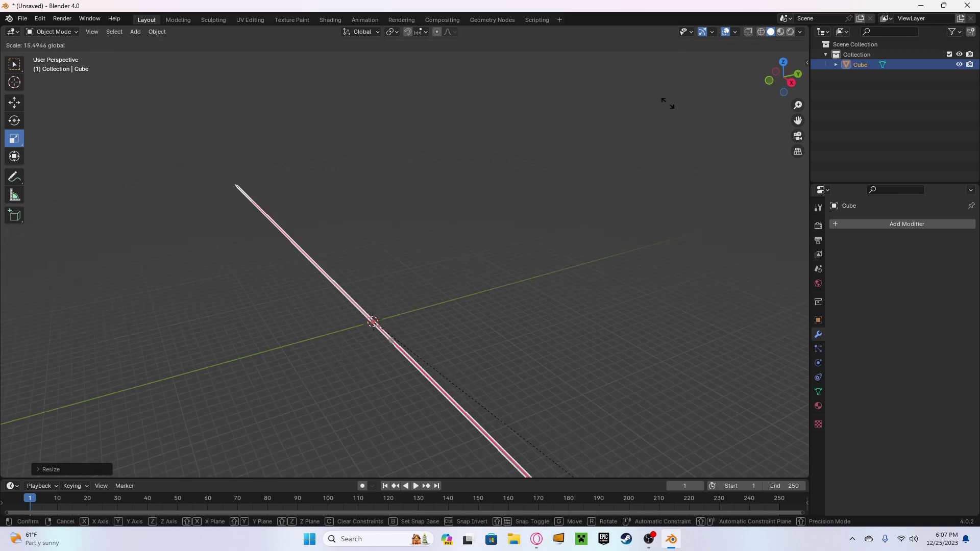
left_click(668, 109)
key("s")
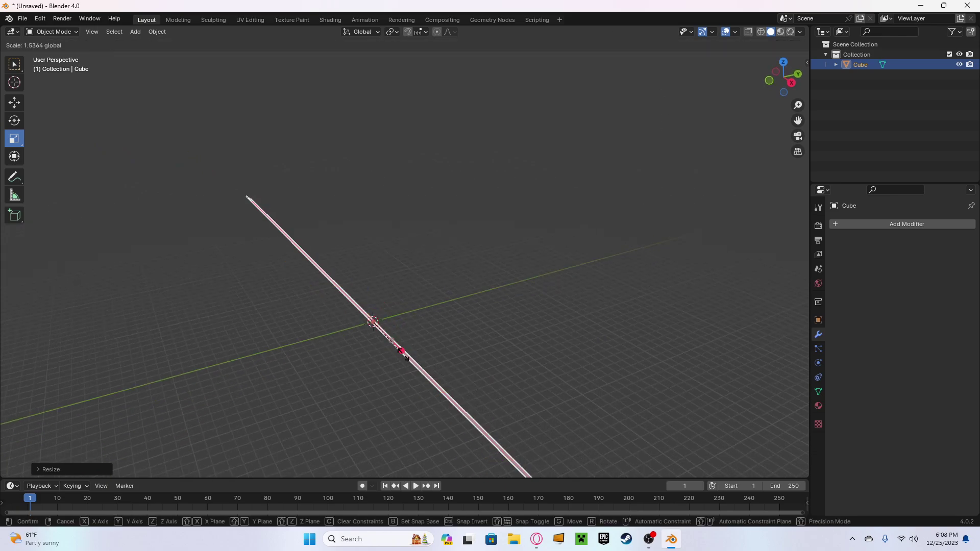
left_click(433, 294)
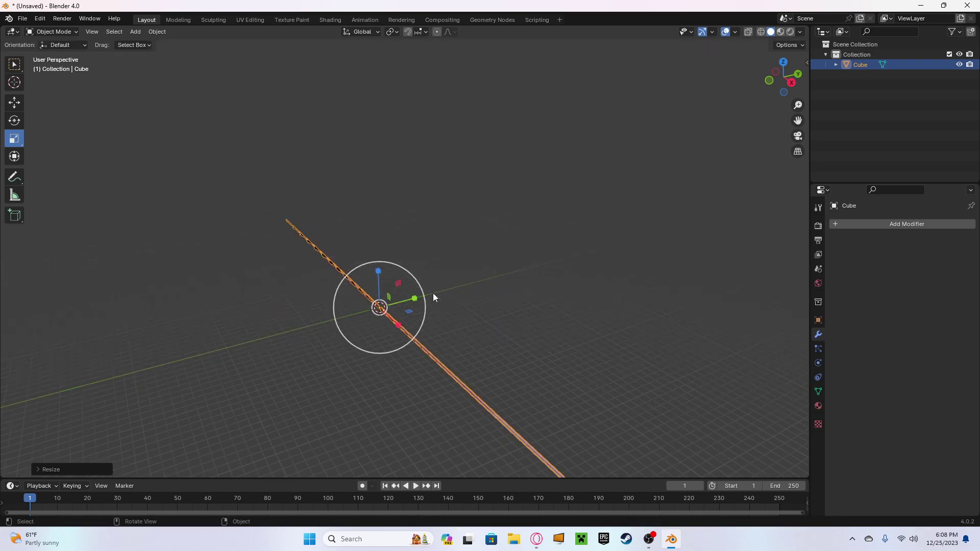
Step: Delete the beam, leaving an empty scene with only the grid
mouse_move(433, 294)
middle_mouse_down()
mouse_move(426, 304)
mouse_move(521, 99)
mouse_move(485, 109)
middle_mouse_up()
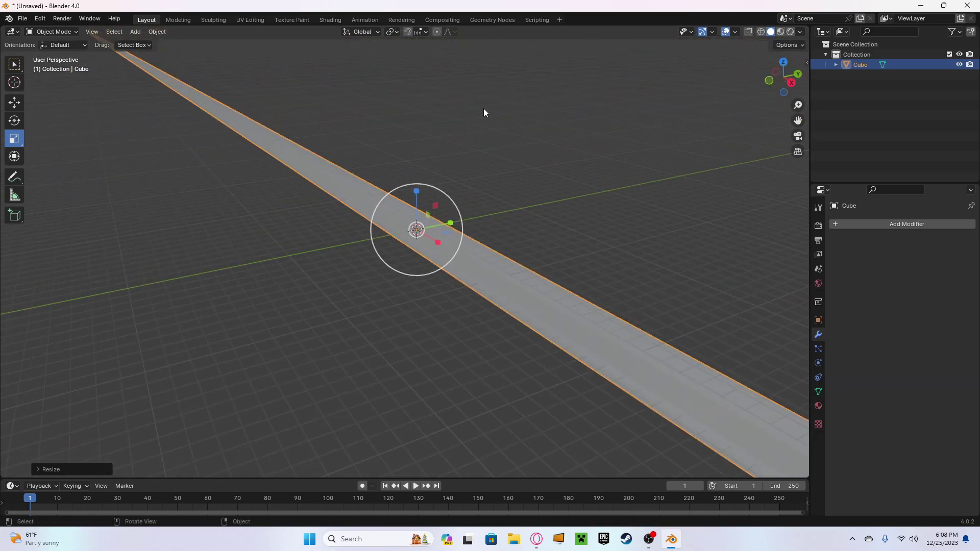
key("x")
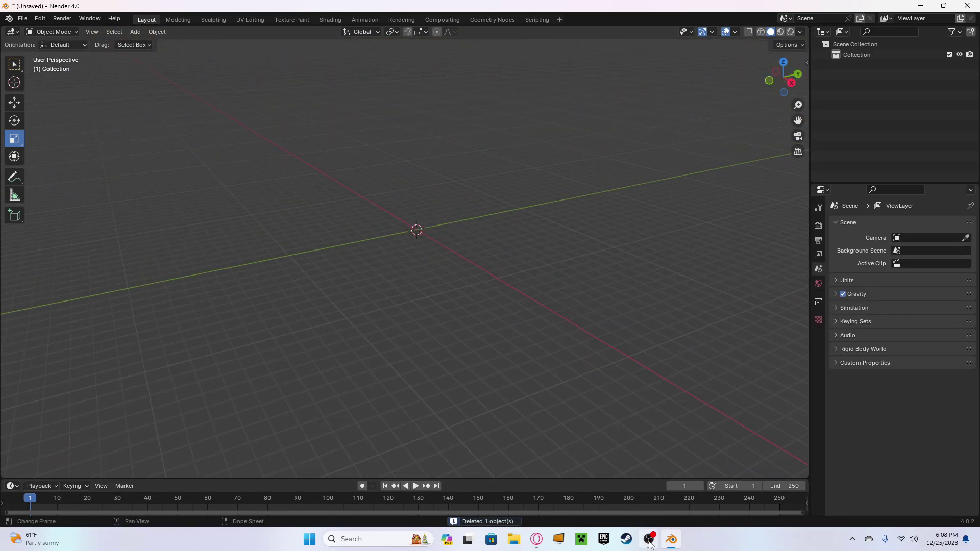